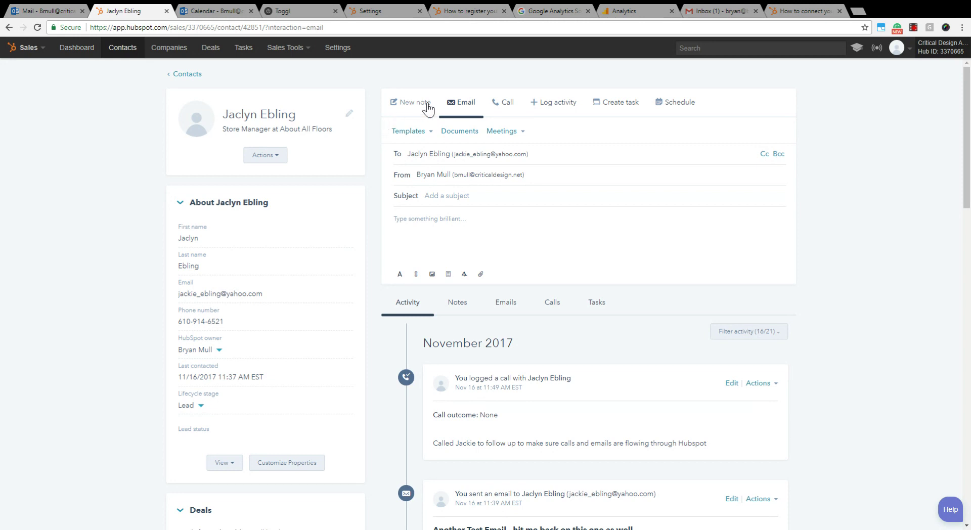
- Send the contact a tracked 'Test Message' email saying it tests emails through HubSpot, with a sign-off
{"action": "left_click", "coordinate": [407, 105]}
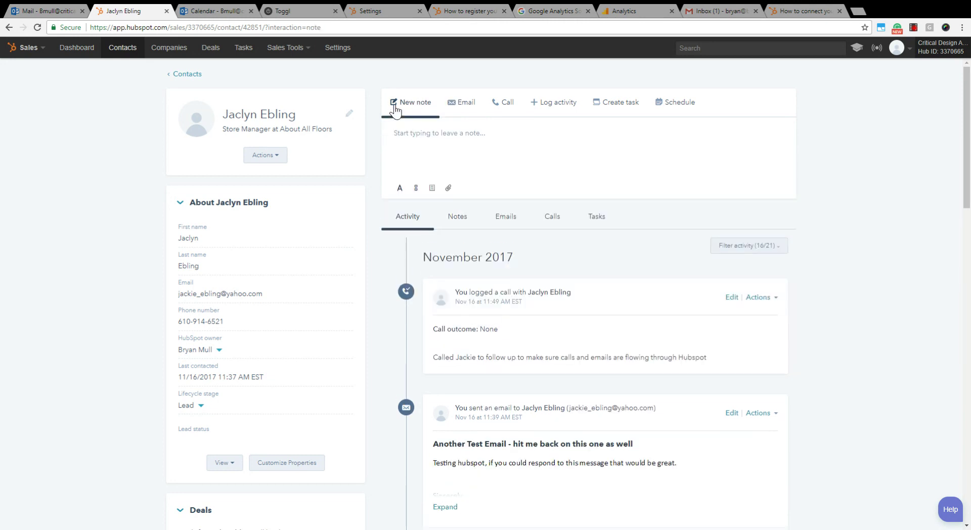
{"action": "left_click", "coordinate": [458, 106]}
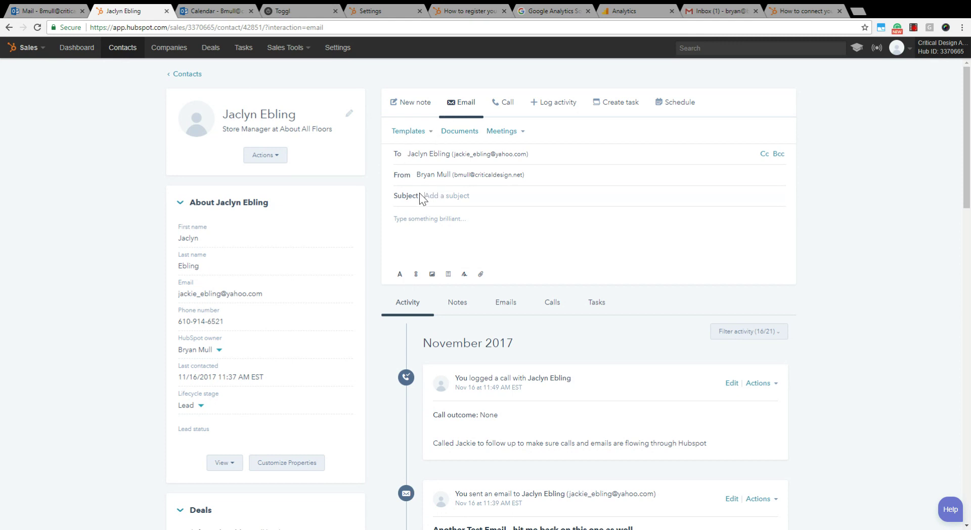
{"action": "type", "text": "Terst Message"}
{"action": "key", "text": "Tab"}
{"action": "type", "text": "H"}
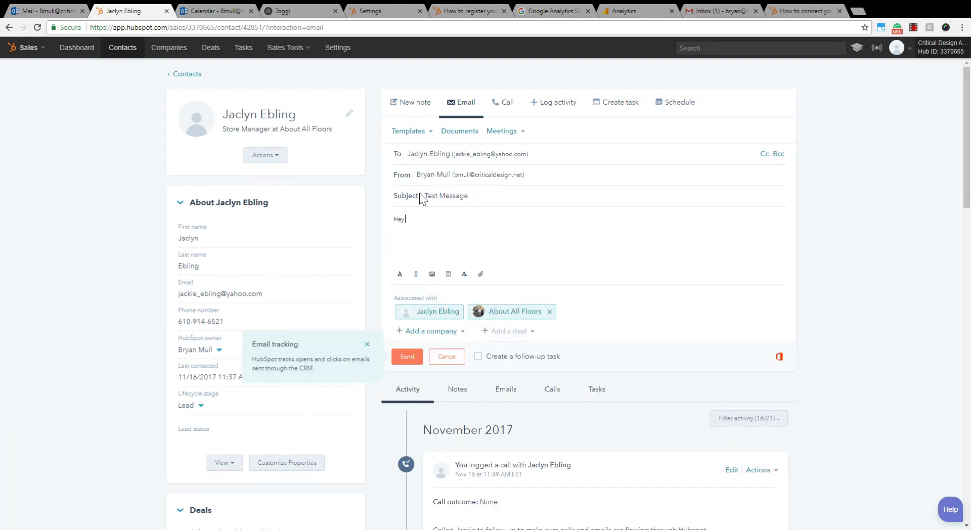
{"action": "type", "text": "ey I'm testing emails through Hubspot."}
{"action": "key", "text": "Return"}
{"action": "key", "text": "Return"}
{"action": "type", "text": "Thanks"}
{"action": "key", "text": "Return"}
{"action": "key", "text": "Return"}
{"action": "type", "text": "Bryan Mull"}
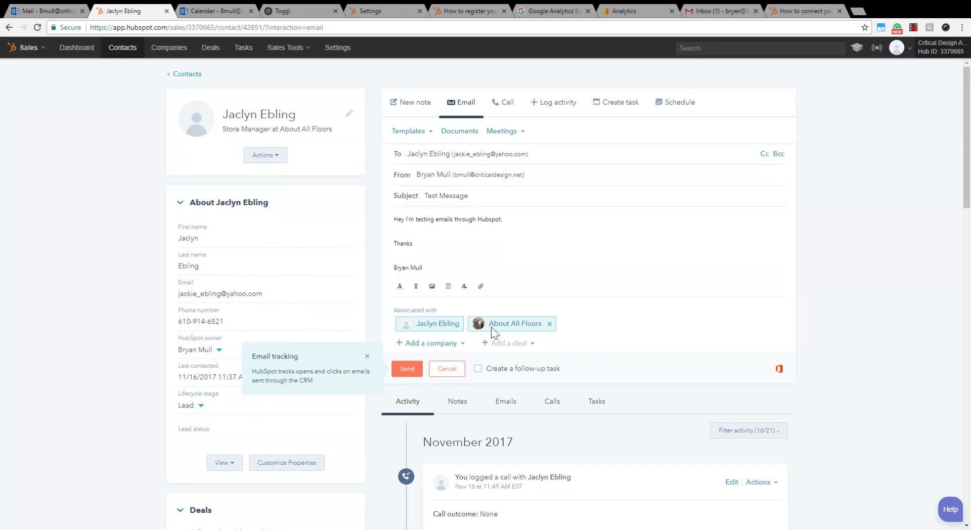
{"action": "left_click", "coordinate": [406, 370]}
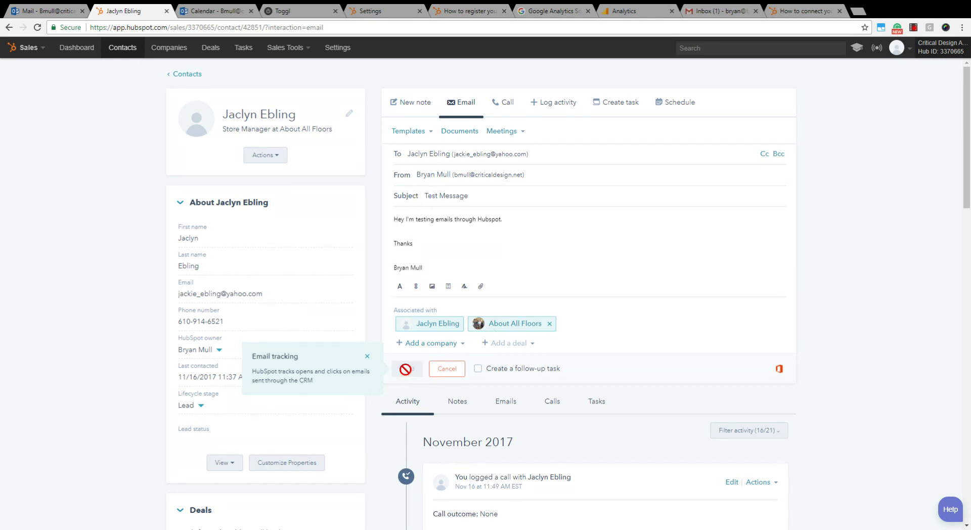
- Filter the contact's timeline to emails to confirm the sent message, then switch to Outlook
{"action": "left_click", "coordinate": [505, 303]}
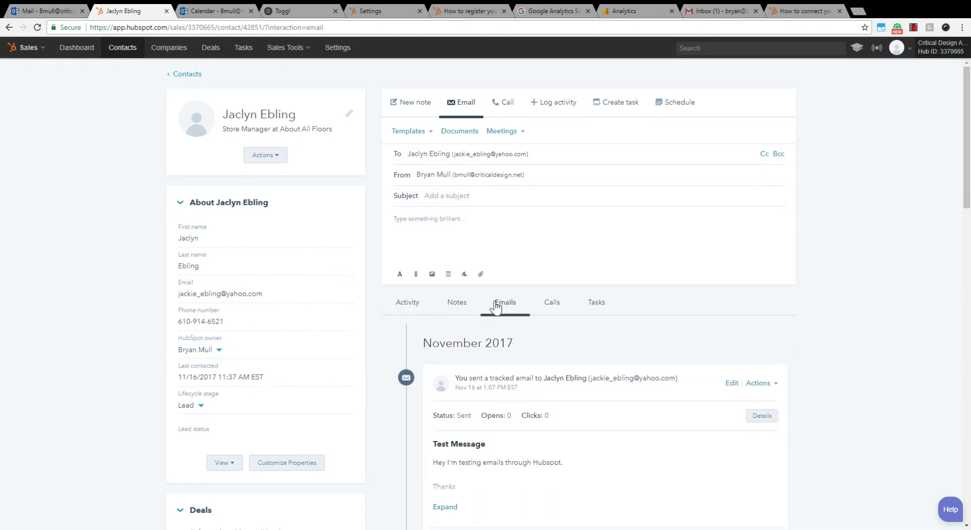
{"action": "scroll", "coordinate": [451, 401], "scroll_direction": "down", "scroll_amount": 1}
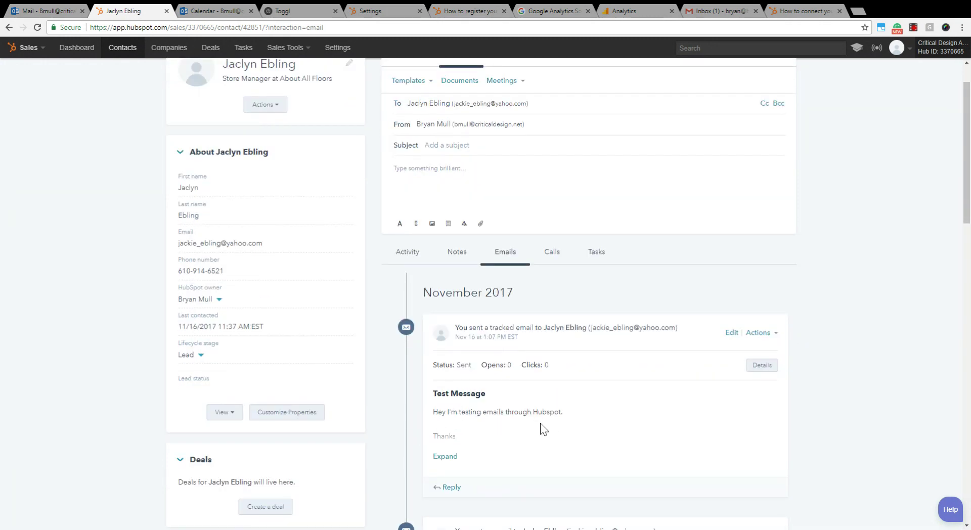
{"action": "left_click", "coordinate": [37, 11]}
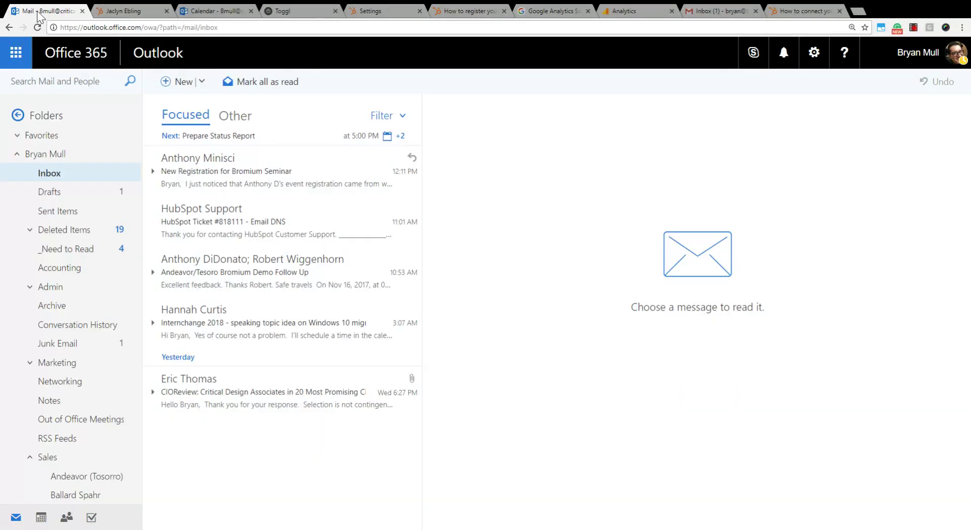
- Confirm Test Message is in Sent Items, then start a new email from the Inbox
{"action": "left_click", "coordinate": [52, 216]}
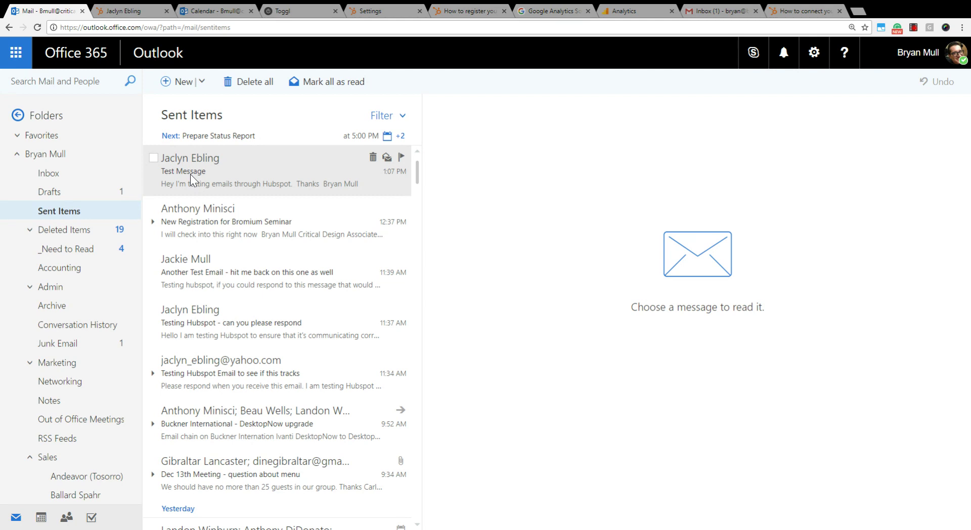
{"action": "left_click", "coordinate": [49, 174]}
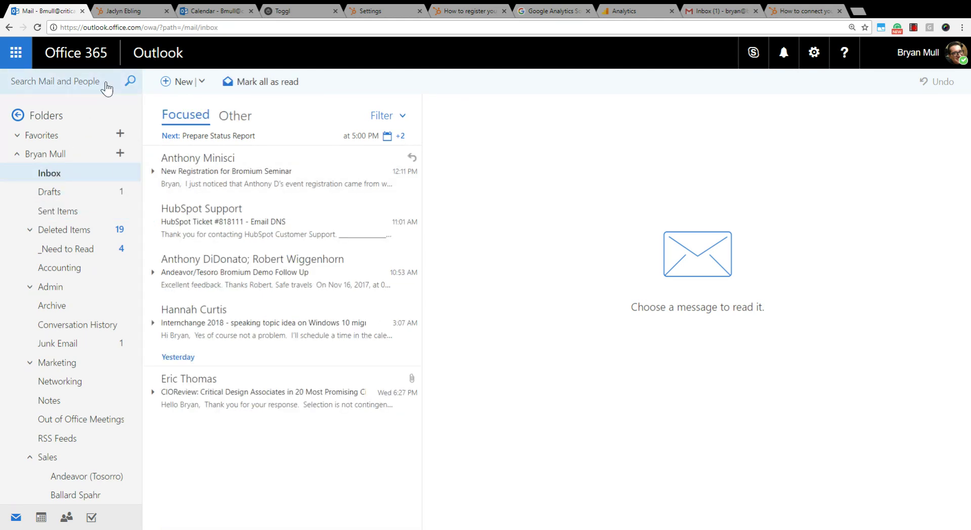
{"action": "left_click", "coordinate": [158, 86]}
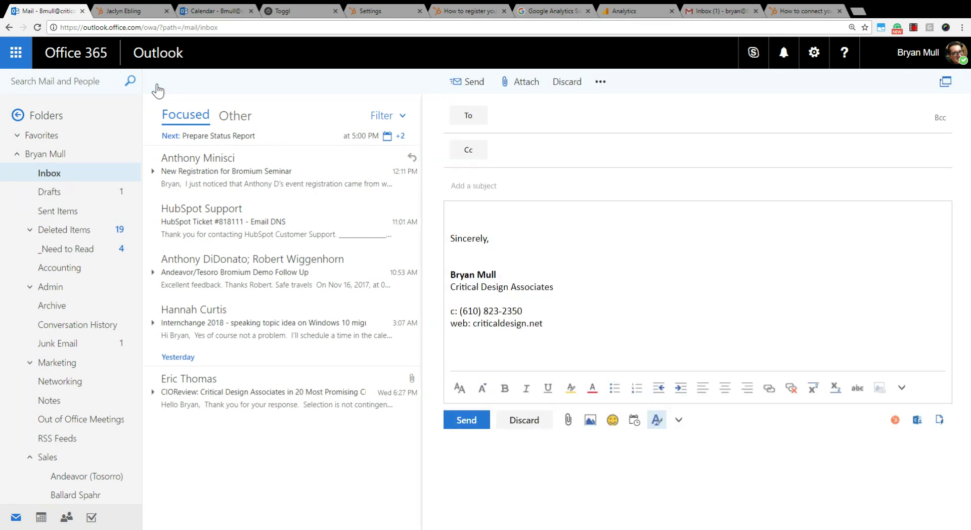
- Address the draft to the suggested contact with body 'This is another test message for hubspot connection.'
{"action": "type", "text": "jac"}
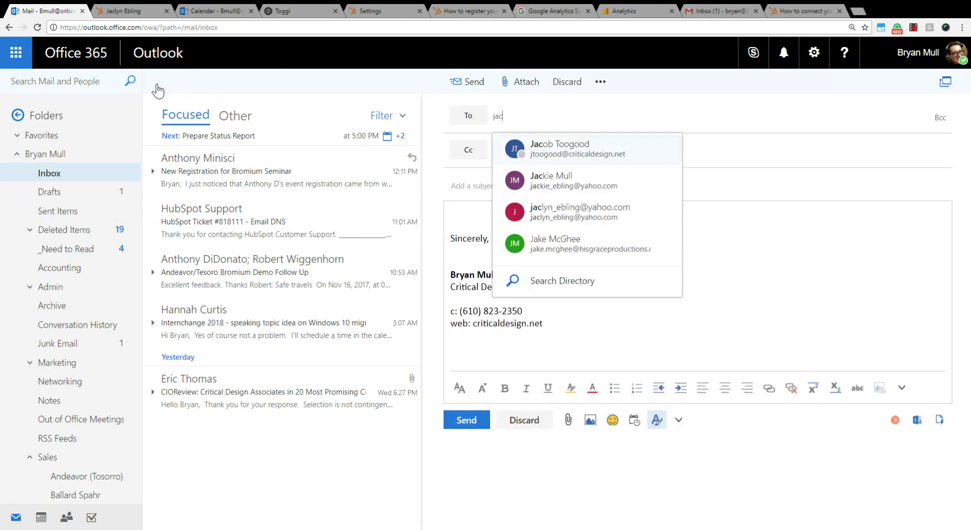
{"action": "key", "text": "Down"}
{"action": "key", "text": "Down"}
{"action": "key", "text": "Tab"}
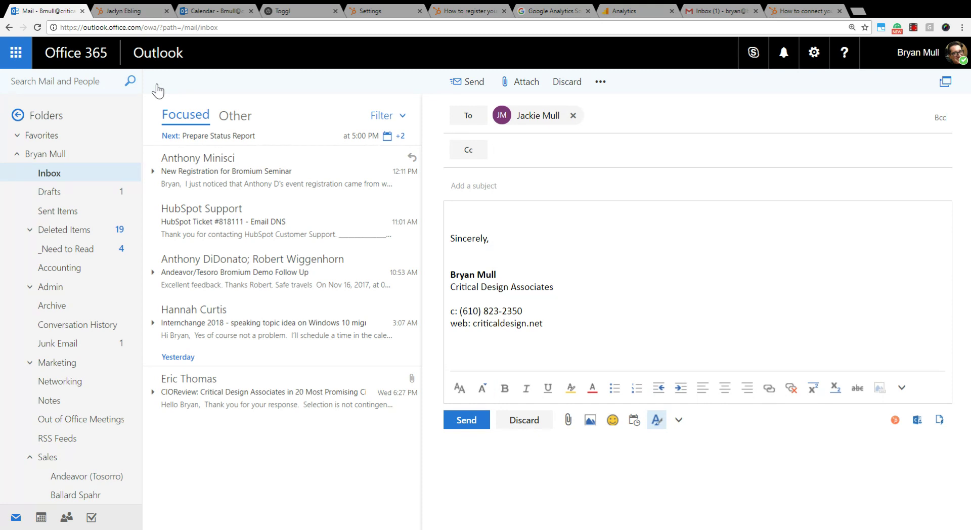
{"action": "type", "text": "Second Test Message - please reply"}
{"action": "key", "text": "Tab"}
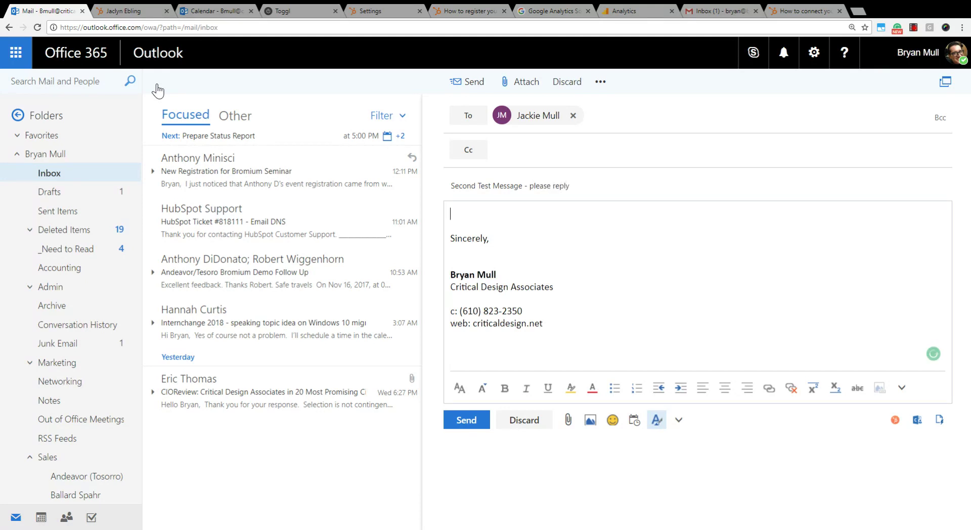
{"action": "type", "text": "This is another te"}
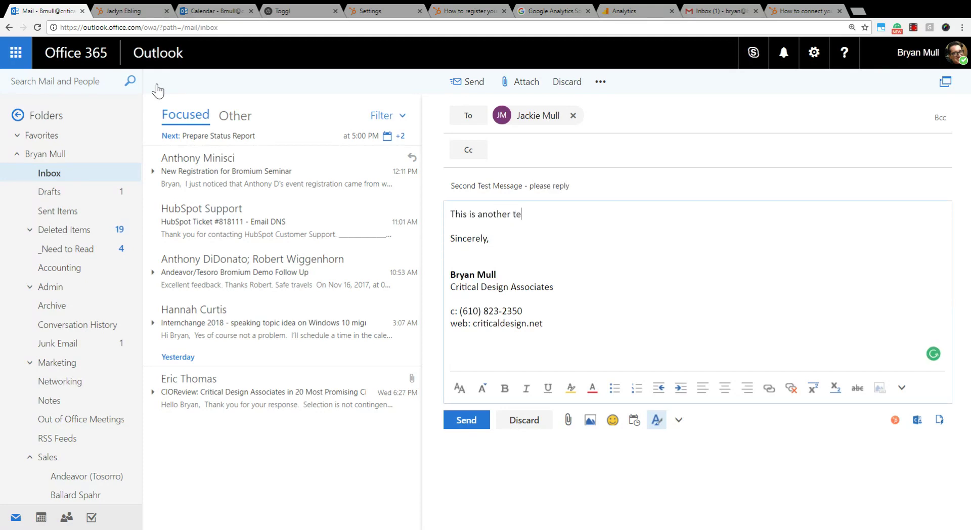
{"action": "type", "text": "st message for hubspot connecvftio"}
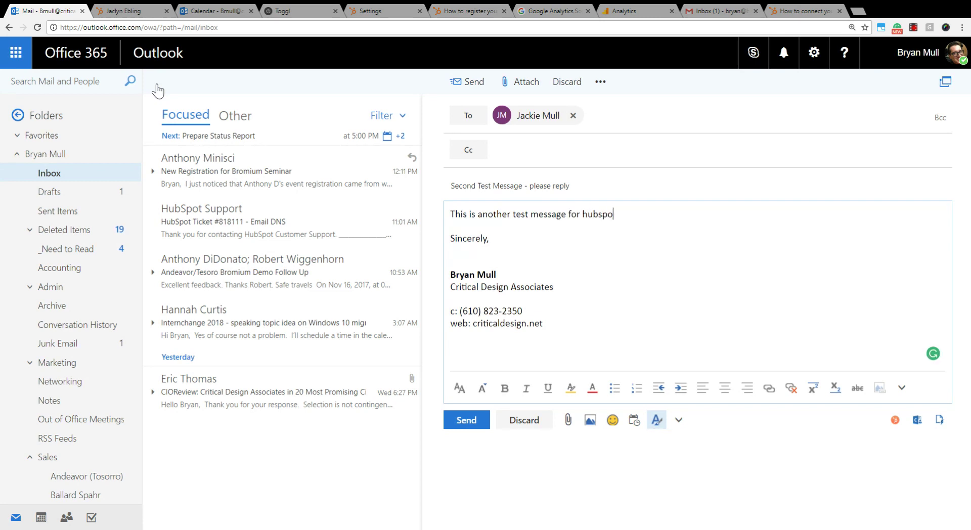
{"action": "key", "text": "BackSpace"}
{"action": "key", "text": "BackSpace"}
{"action": "key", "text": "BackSpace"}
{"action": "key", "text": "BackSpace"}
{"action": "key", "text": "BackSpace"}
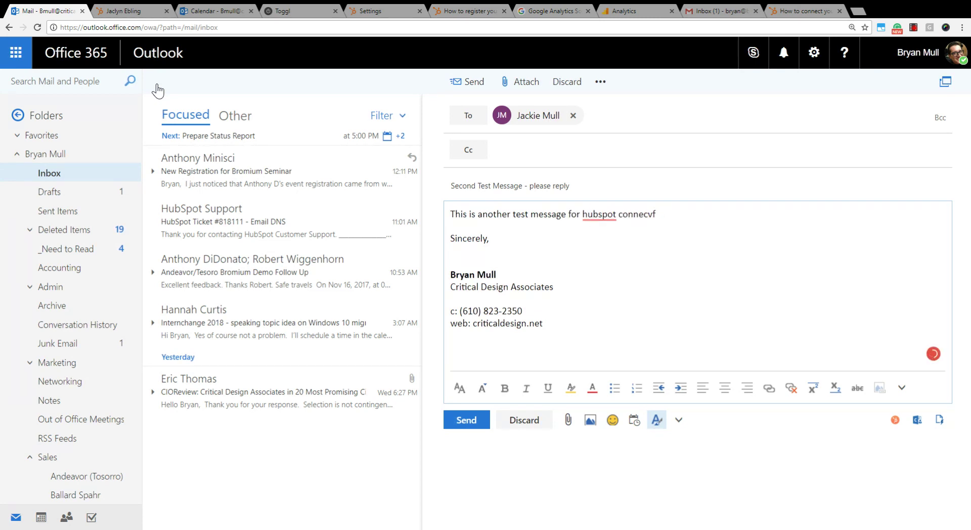
{"action": "type", "text": "tion."}
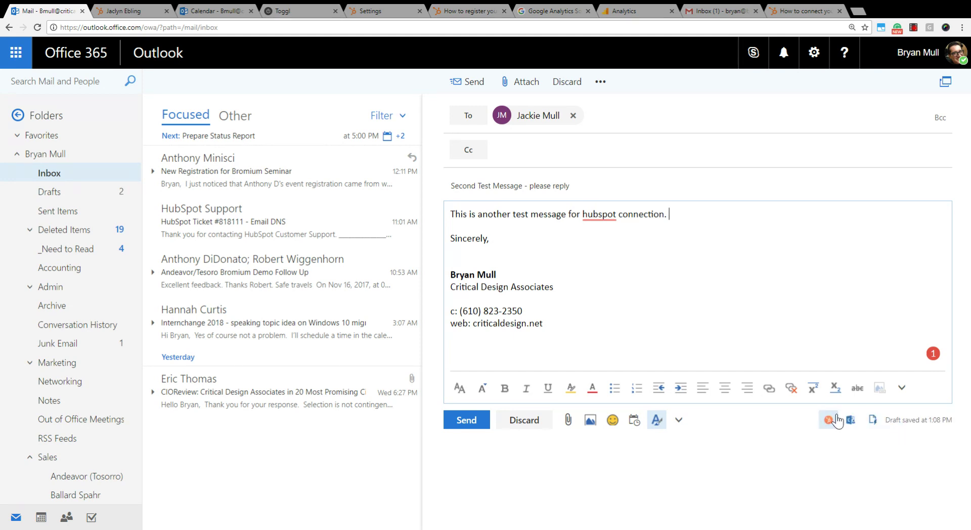
- Tick Log this email to HubSpot, send Second Test Message, and confirm it in Sent Items
{"action": "left_click", "coordinate": [829, 420]}
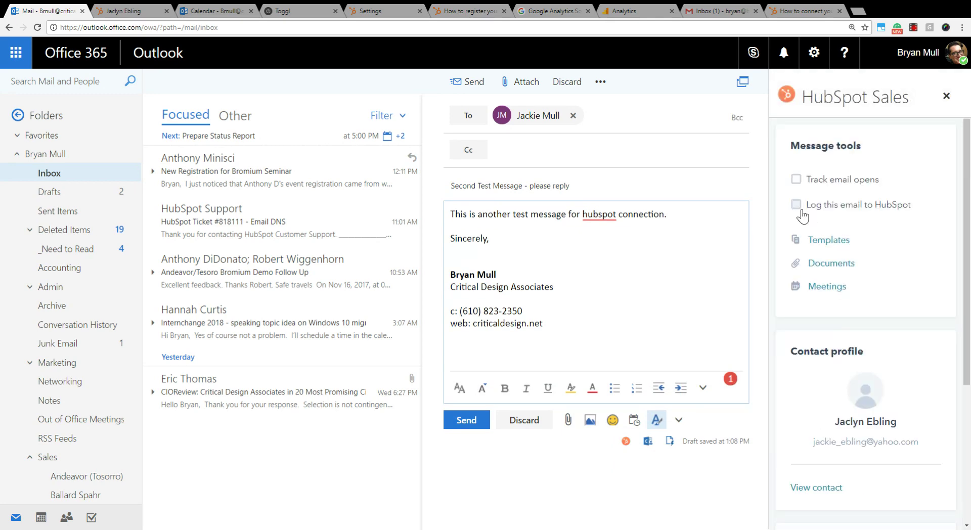
{"action": "left_click", "coordinate": [796, 205]}
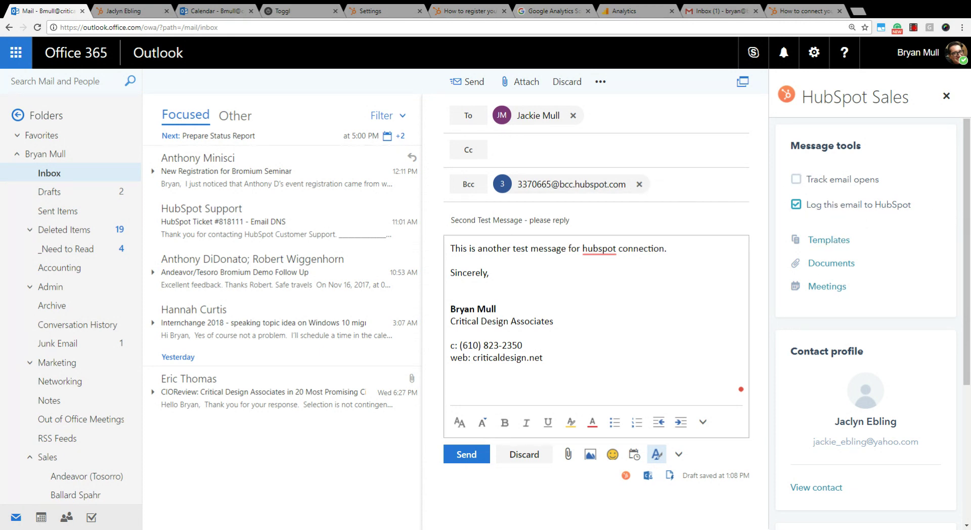
{"action": "left_click", "coordinate": [465, 455]}
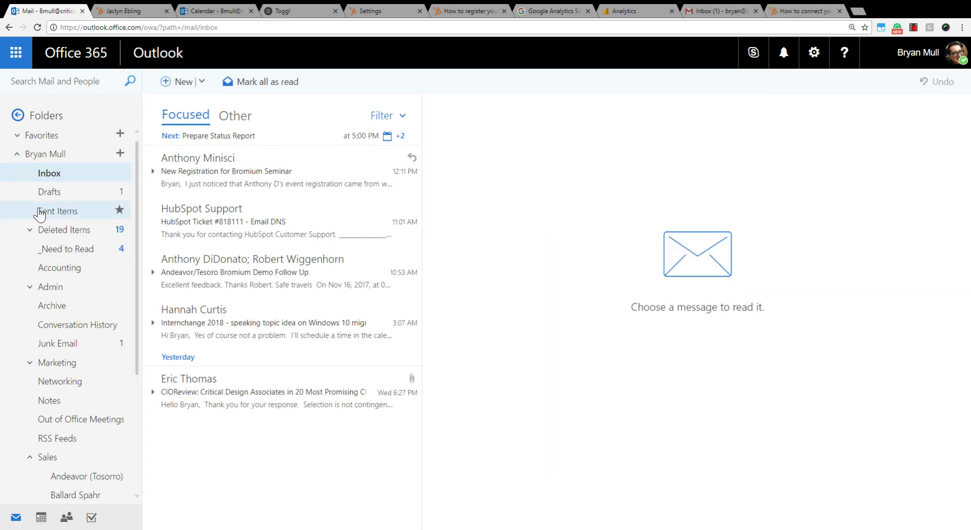
{"action": "left_click", "coordinate": [62, 211]}
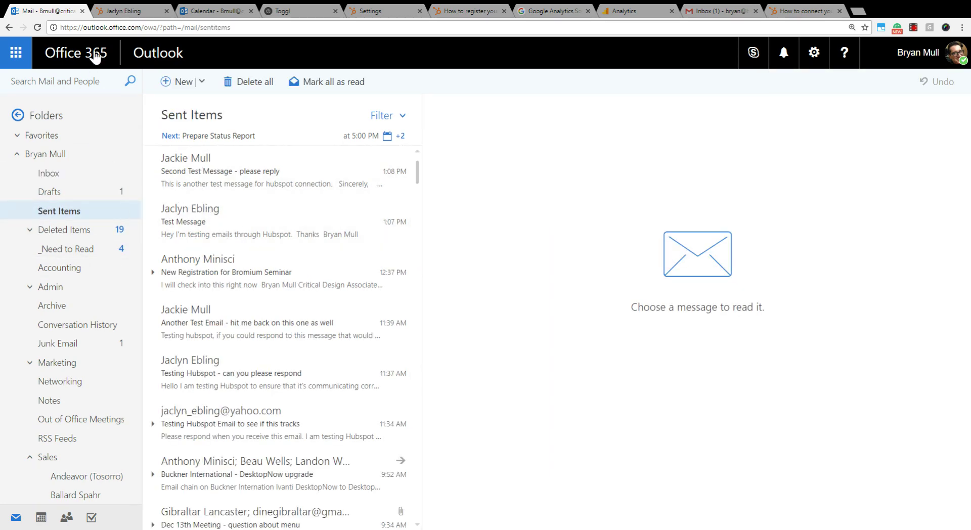
{"action": "left_click", "coordinate": [114, 14]}
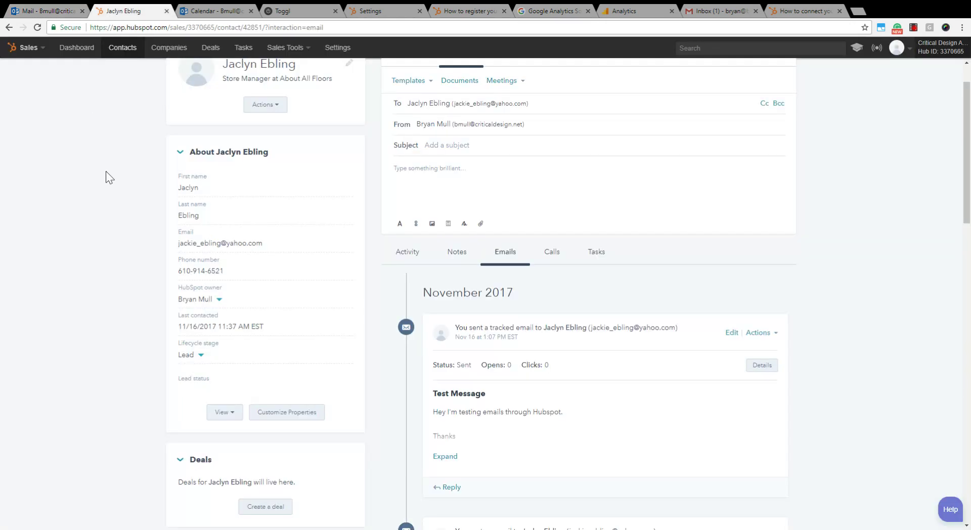
- Filter the contact's timeline to emails and scroll to find 'Second Test Message - please reply'
{"action": "scroll", "coordinate": [105, 171], "scroll_direction": "up", "scroll_amount": 1}
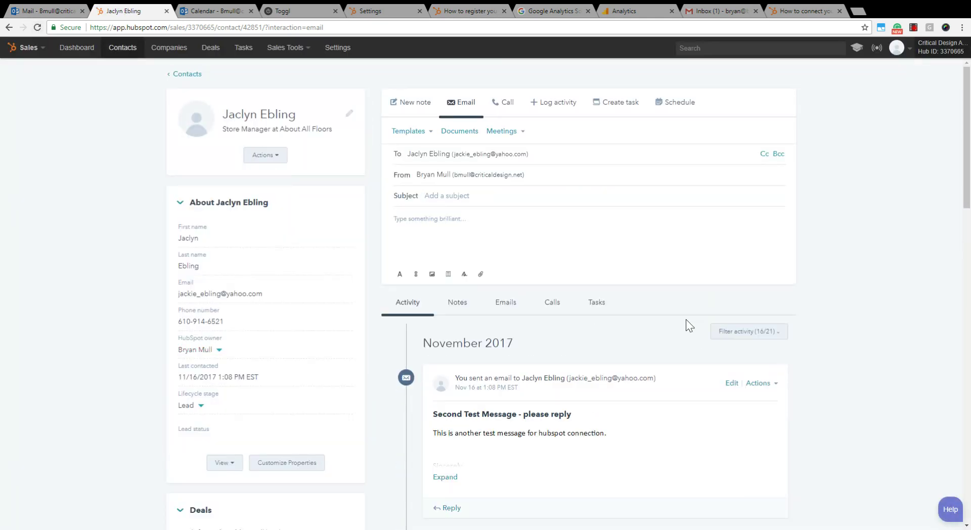
{"action": "left_click", "coordinate": [504, 305]}
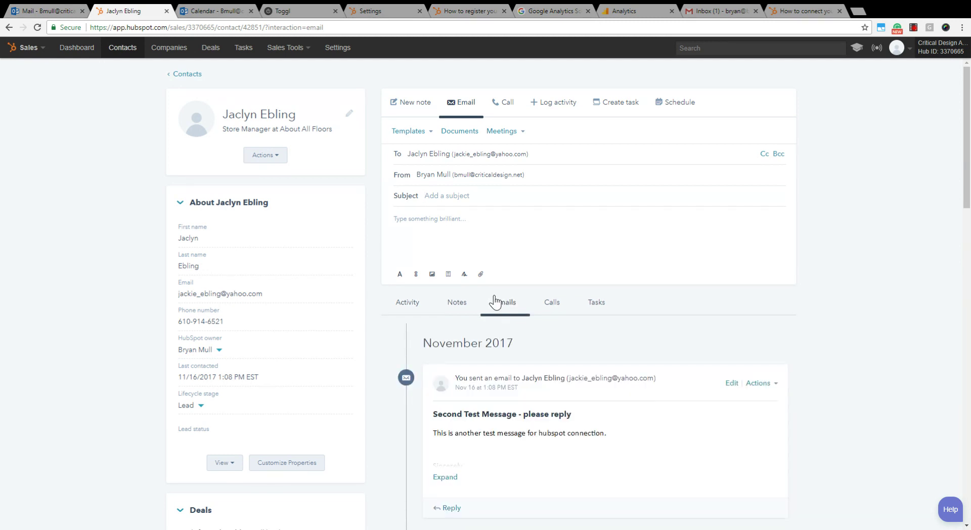
{"action": "scroll", "coordinate": [501, 314], "scroll_direction": "down", "scroll_amount": 4}
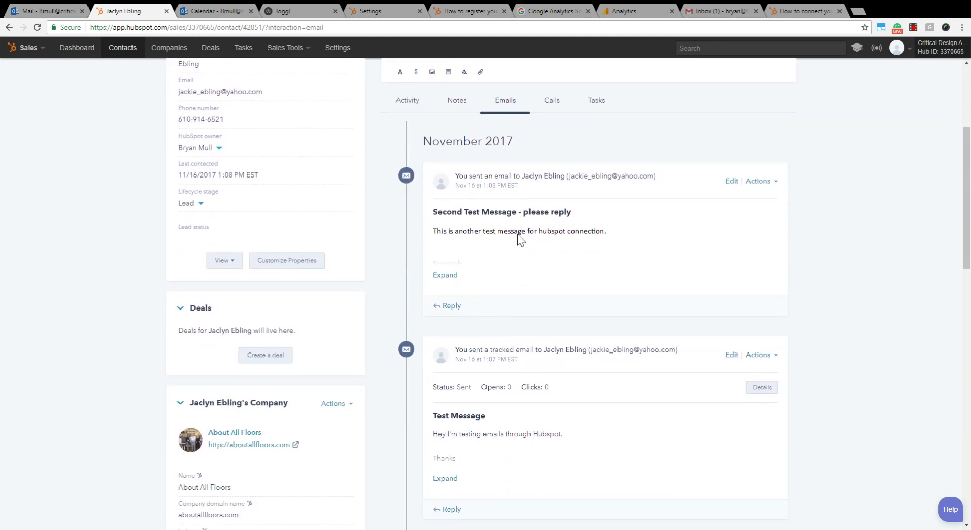
{"action": "scroll", "coordinate": [517, 235], "scroll_direction": "up", "scroll_amount": 3}
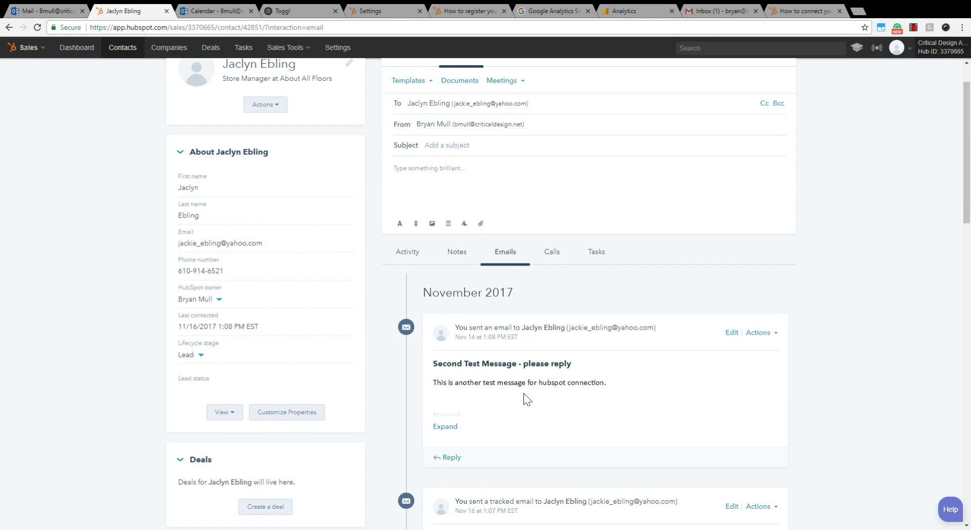
{"action": "scroll", "coordinate": [550, 394], "scroll_direction": "up", "scroll_amount": 1}
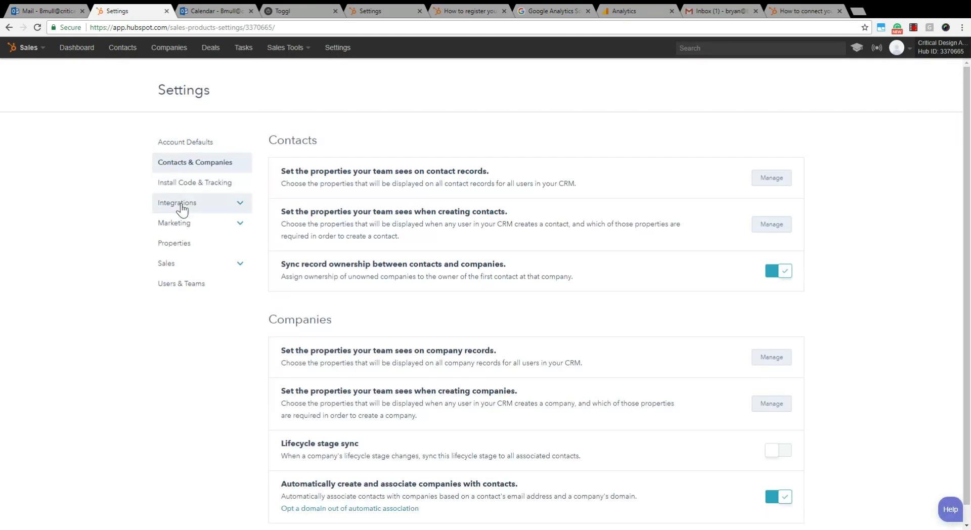
- Open Integrations > Email Integrations, briefly check Outlook, and start connecting another inbox
{"action": "left_click", "coordinate": [177, 202]}
{"action": "left_click", "coordinate": [190, 223]}
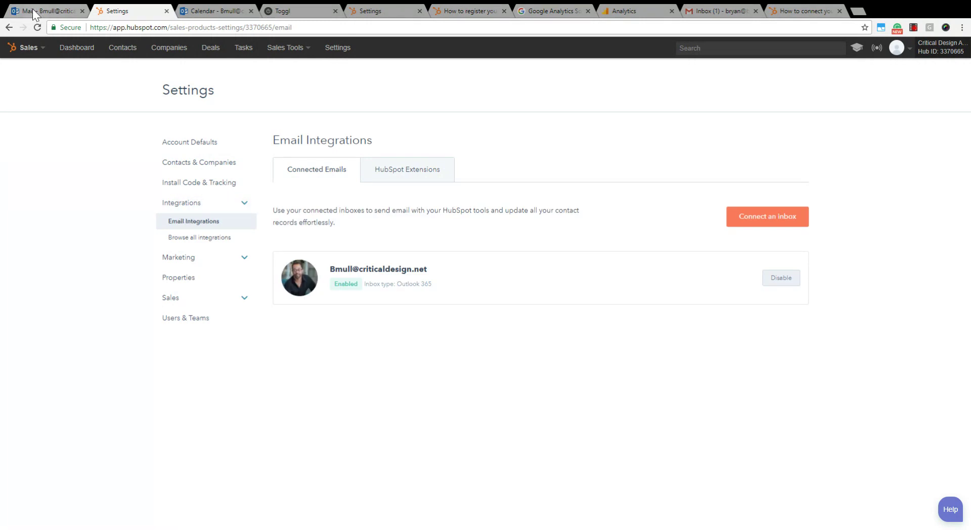
{"action": "left_click", "coordinate": [32, 9]}
{"action": "left_click", "coordinate": [109, 10]}
{"action": "left_click", "coordinate": [764, 228]}
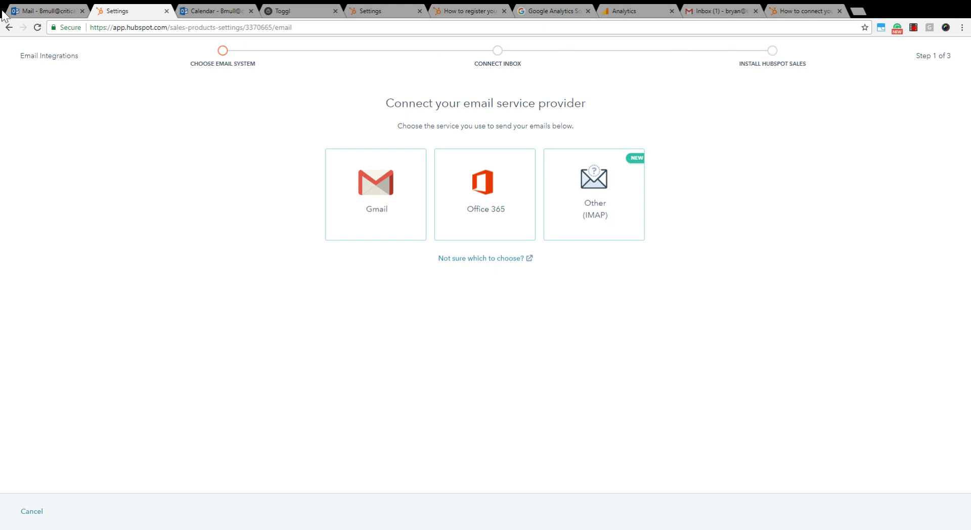
- Return to Outlook's Sent Items after viewing the Gmail, Office 365 and IMAP provider options
{"action": "left_click", "coordinate": [27, 11]}
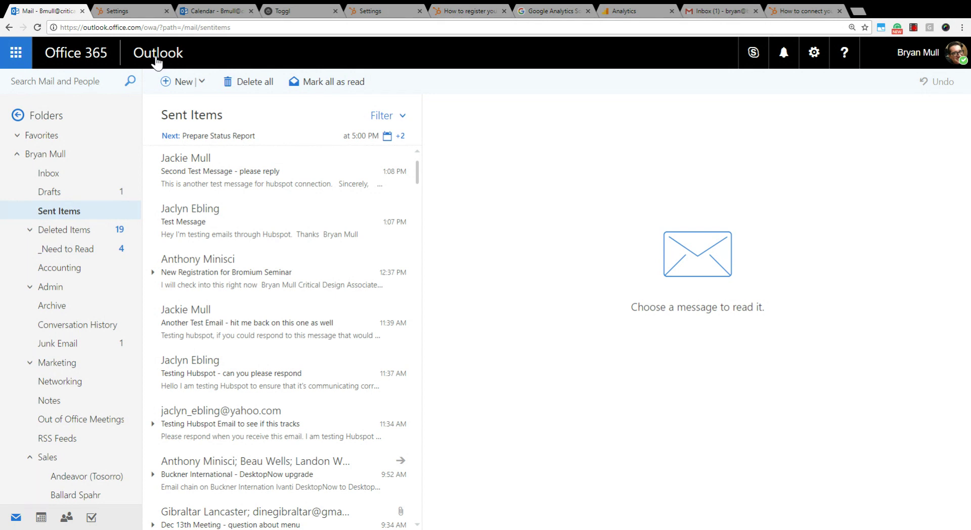
- View the Test Message recipient's profile in the HubSpot add-in, then go back to the Inbox
{"action": "left_click", "coordinate": [182, 223]}
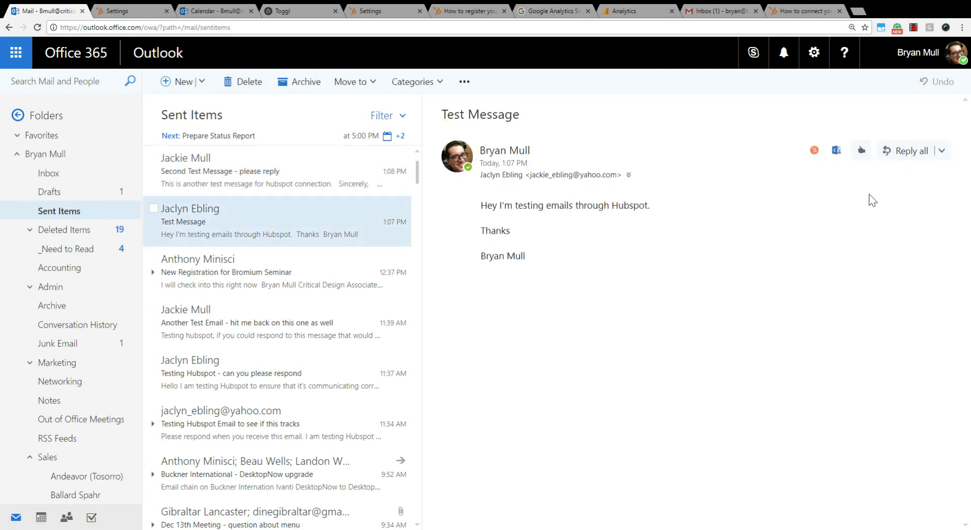
{"action": "left_click", "coordinate": [815, 151]}
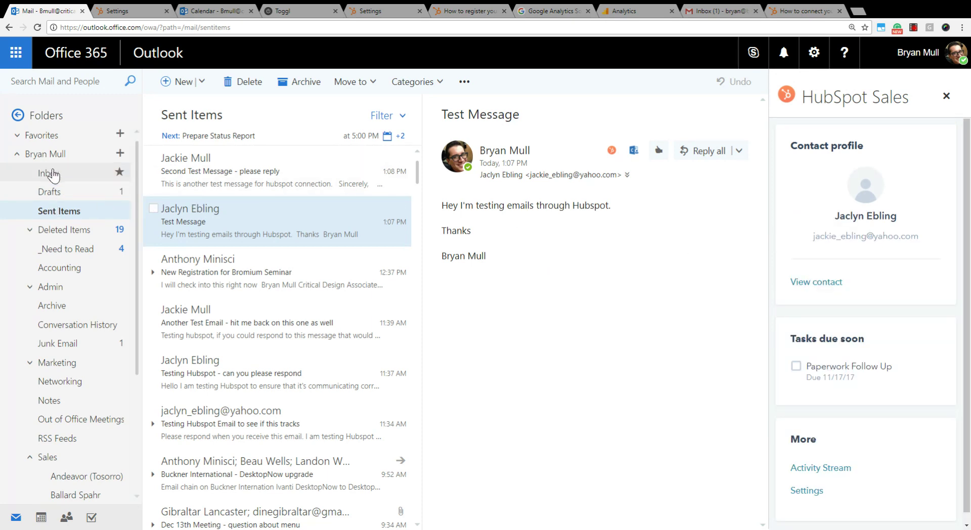
{"action": "left_click", "coordinate": [51, 173]}
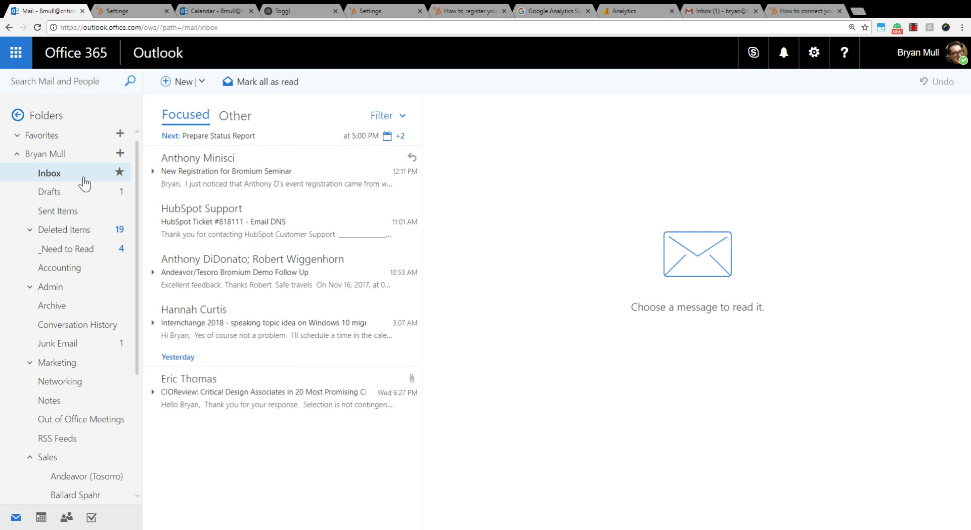